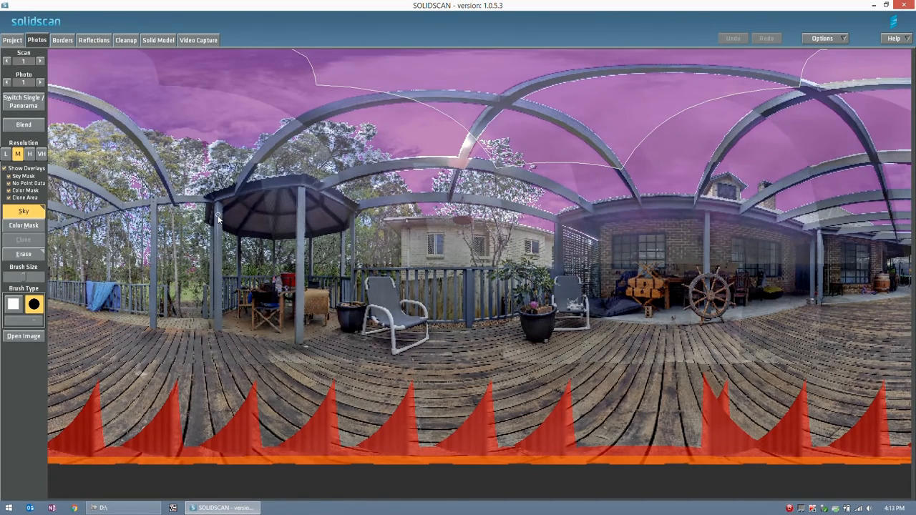
- Open scan 2 and check its single-photo view before returning to the panorama
click(41, 62)
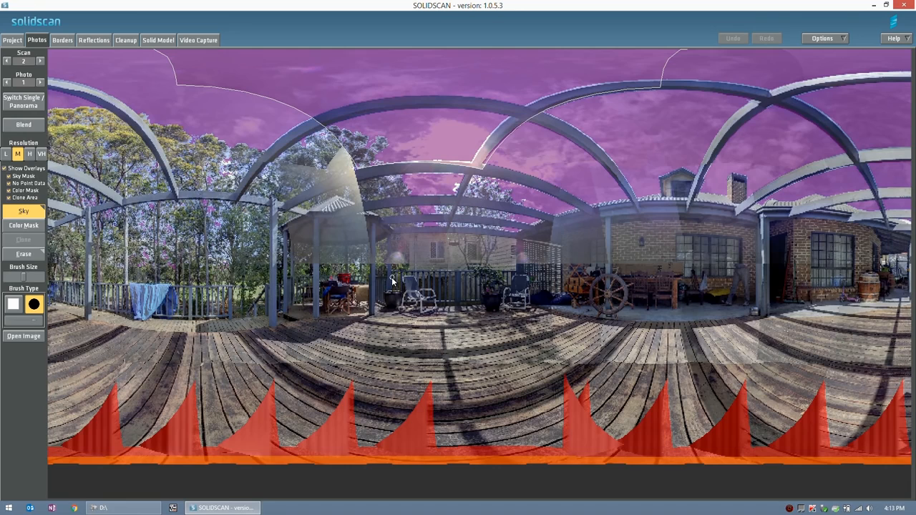
click(24, 105)
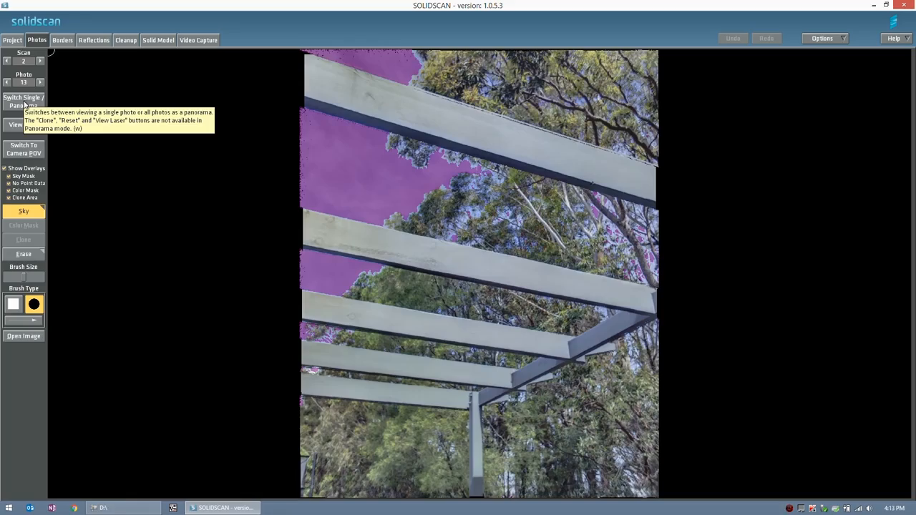
click(23, 102)
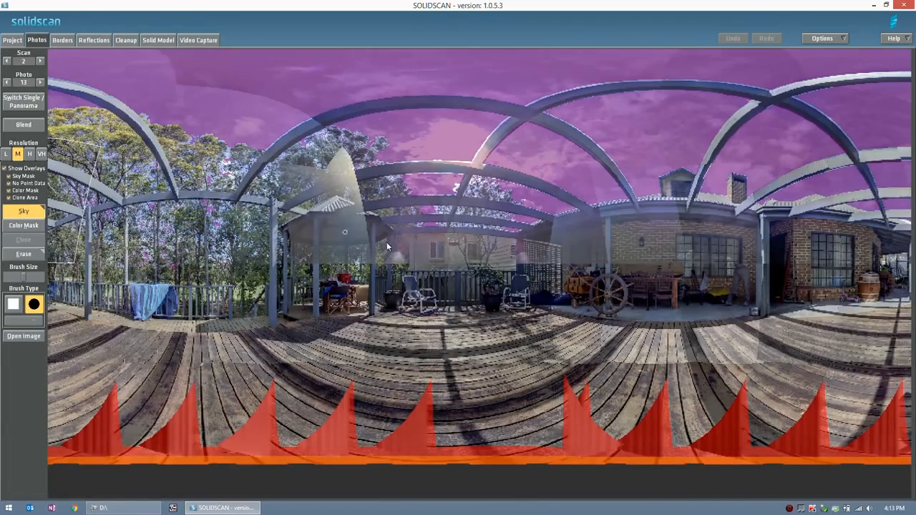
- Enlarge the brush and paint a color mask over the person standing in front of the brick house
middle_drag(740, 282, 521, 280)
scroll(520, 279, up, 5)
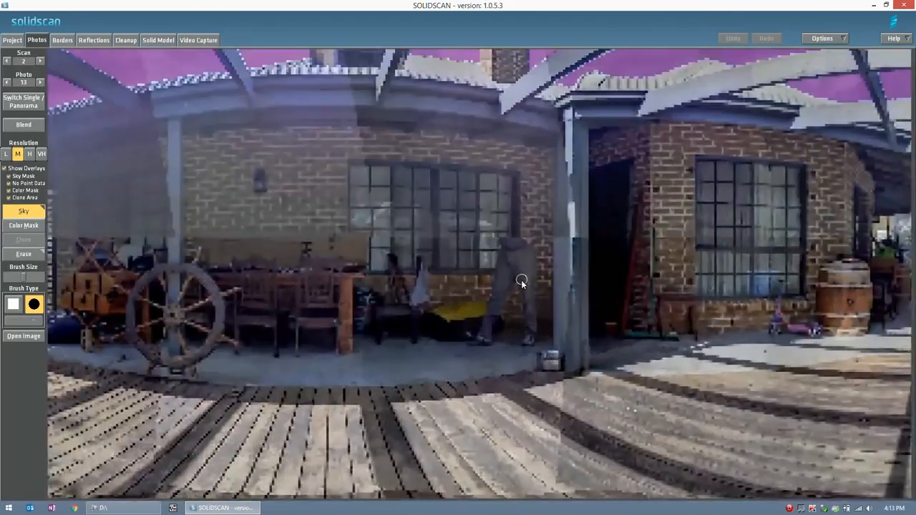
scroll(521, 280, down, 2)
scroll(520, 281, down, 2)
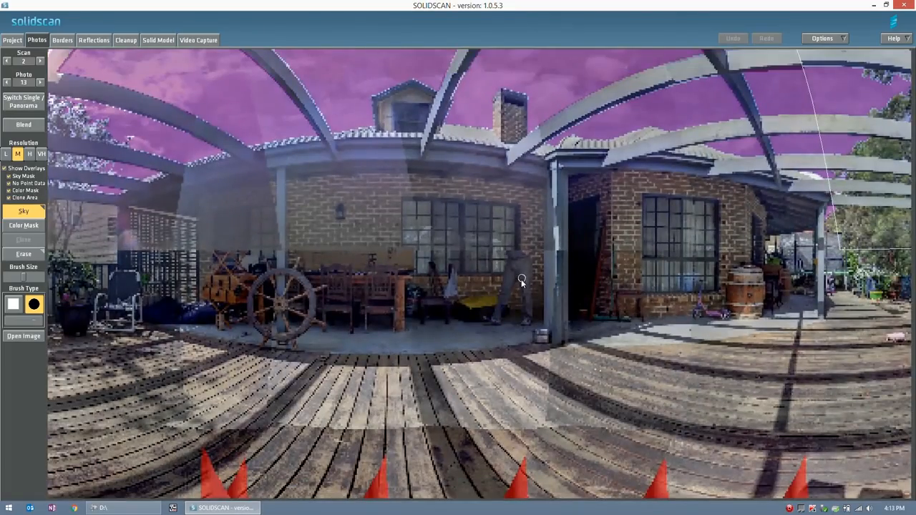
scroll(521, 279, up, 3)
scroll(520, 279, down, 3)
scroll(531, 313, up, 1)
scroll(531, 315, up, 2)
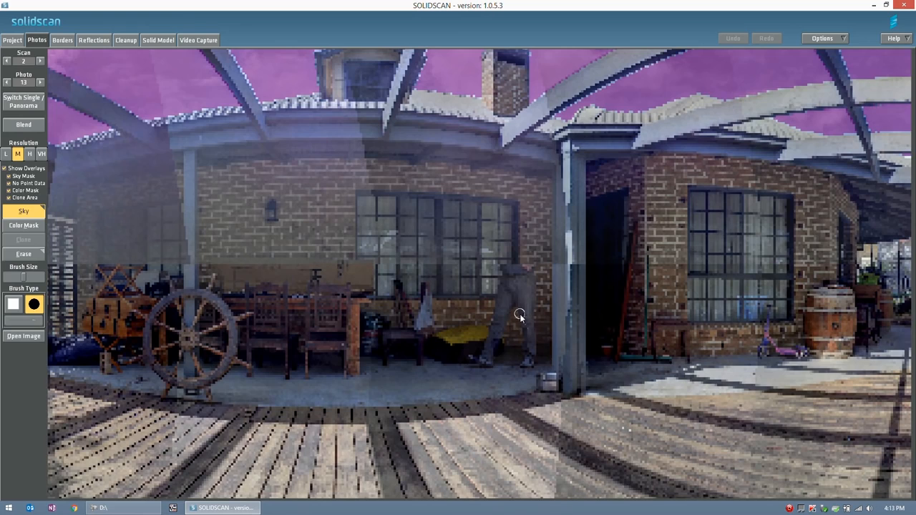
scroll(520, 315, down, 3)
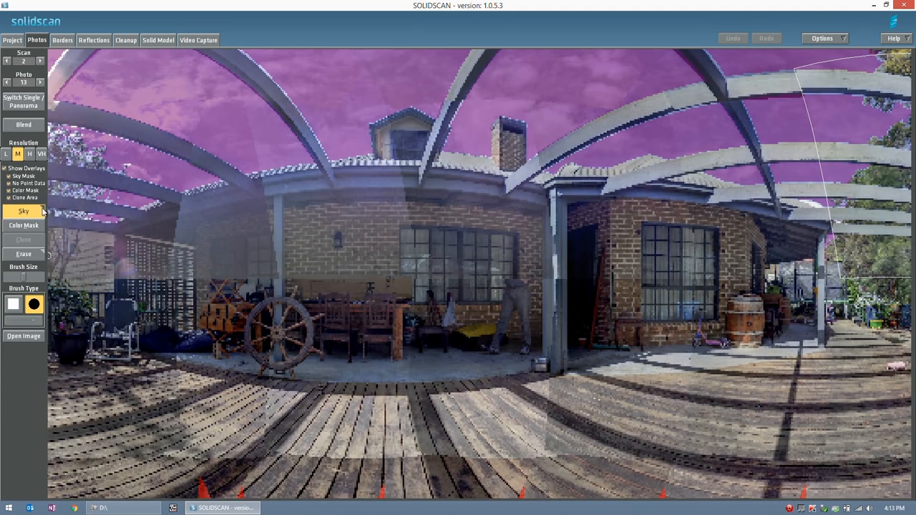
click(25, 228)
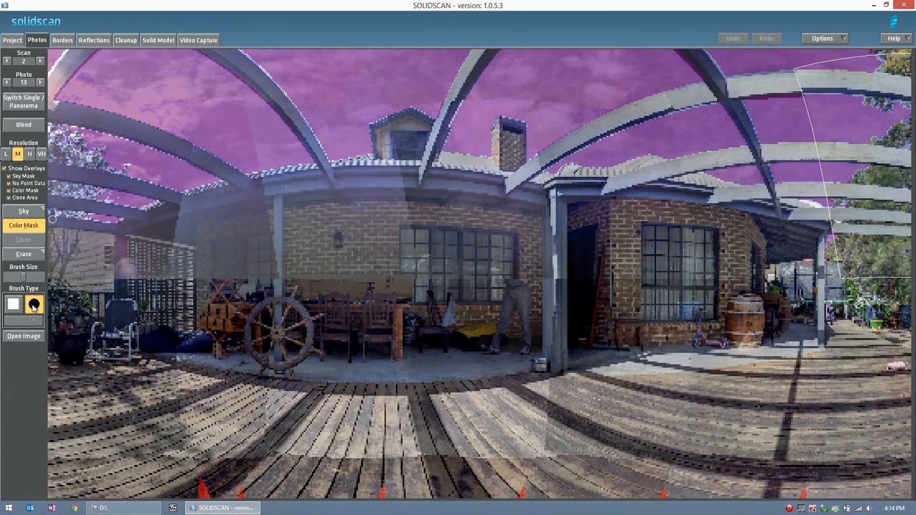
drag(24, 279, 31, 281)
mouse_move(493, 350)
mouse_down()
mouse_move(515, 236)
mouse_move(524, 350)
mouse_move(519, 241)
mouse_move(521, 274)
mouse_up()
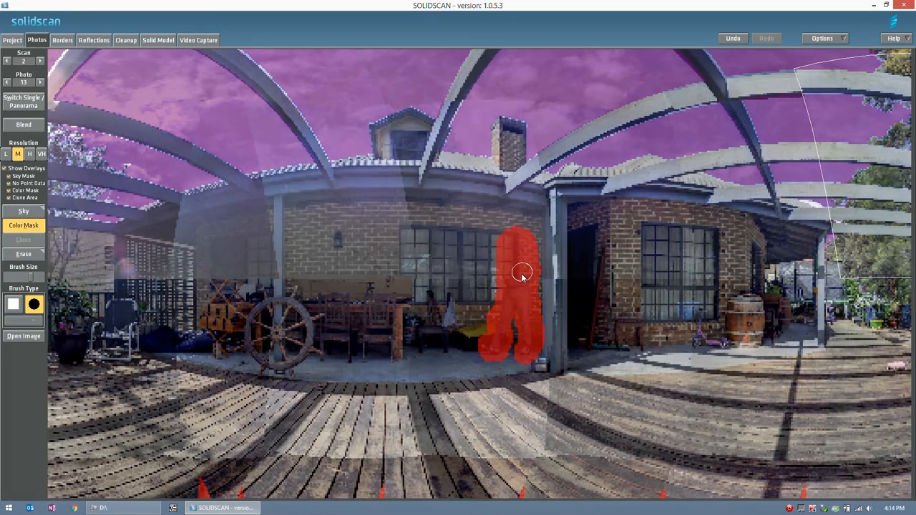
- Activate the Sky mask brush and set the panorama resolution to H
click(24, 211)
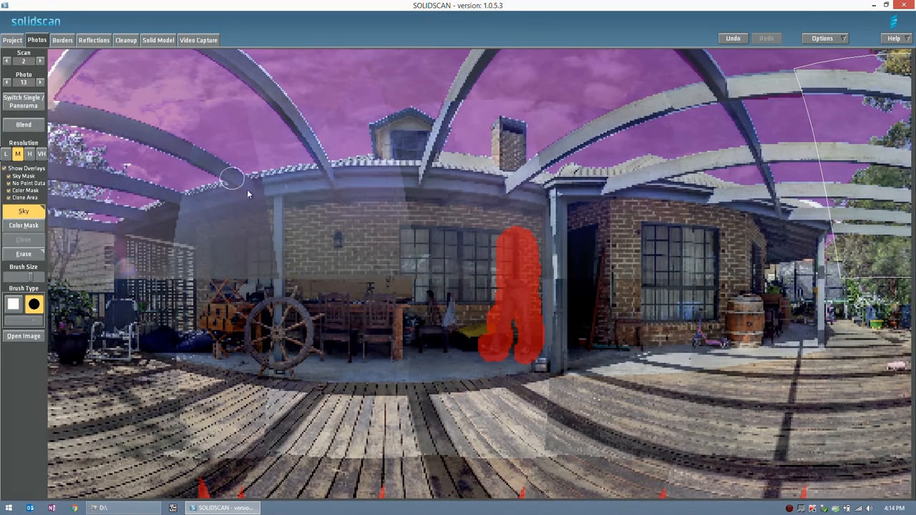
click(30, 155)
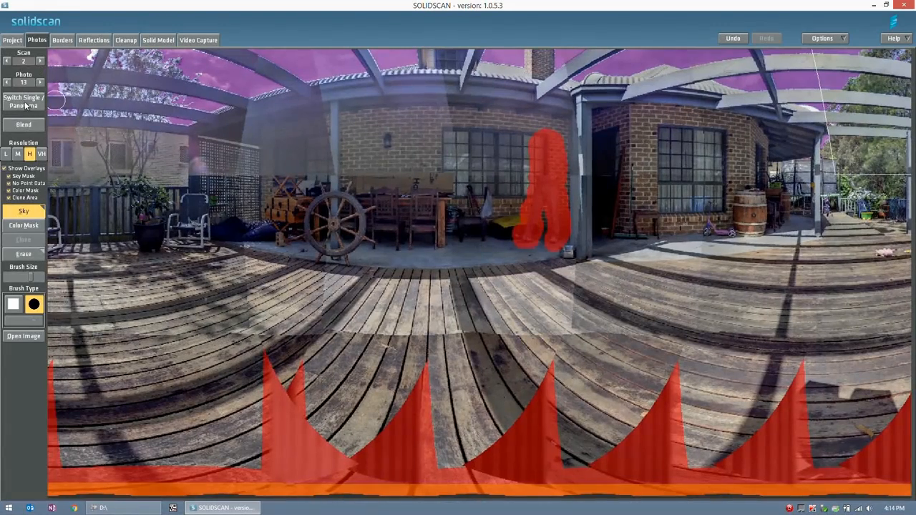
- Show scan 2 as single photos and bring up photo 38 with the shadow on the deck
click(26, 105)
click(24, 62)
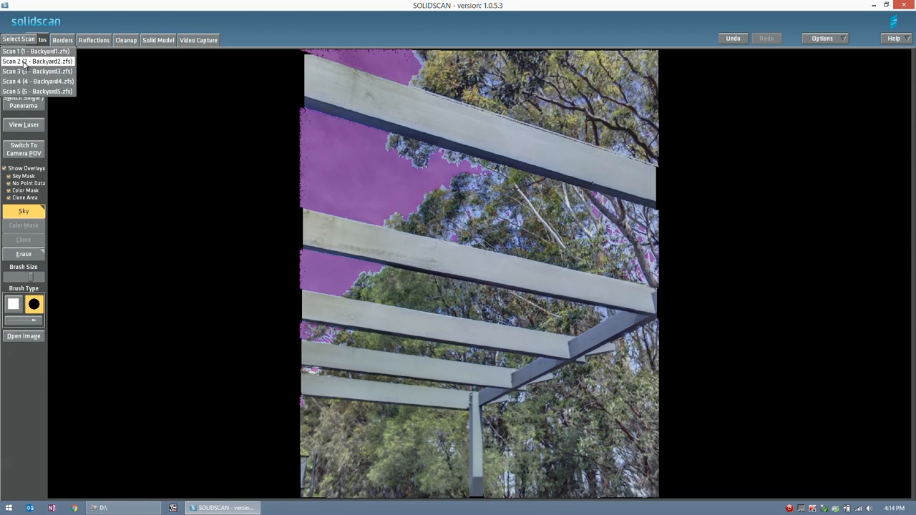
click(25, 61)
click(29, 353)
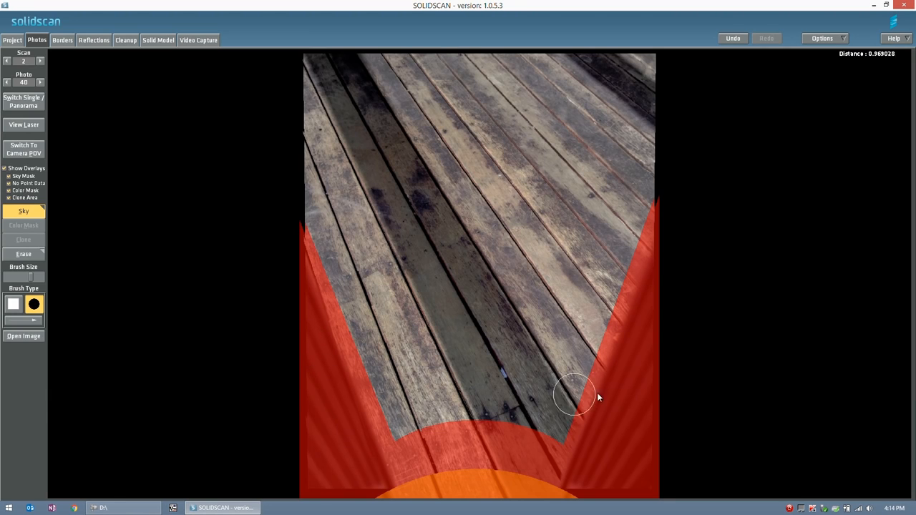
click(6, 82)
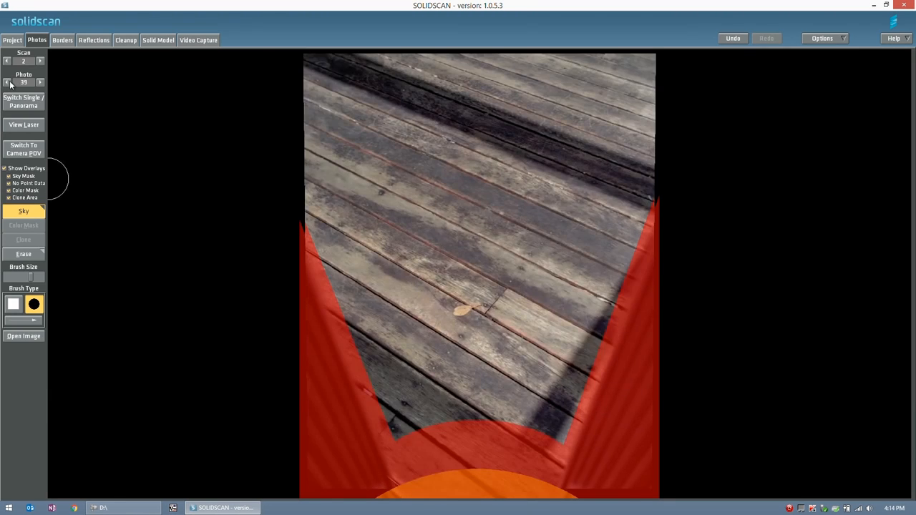
click(7, 82)
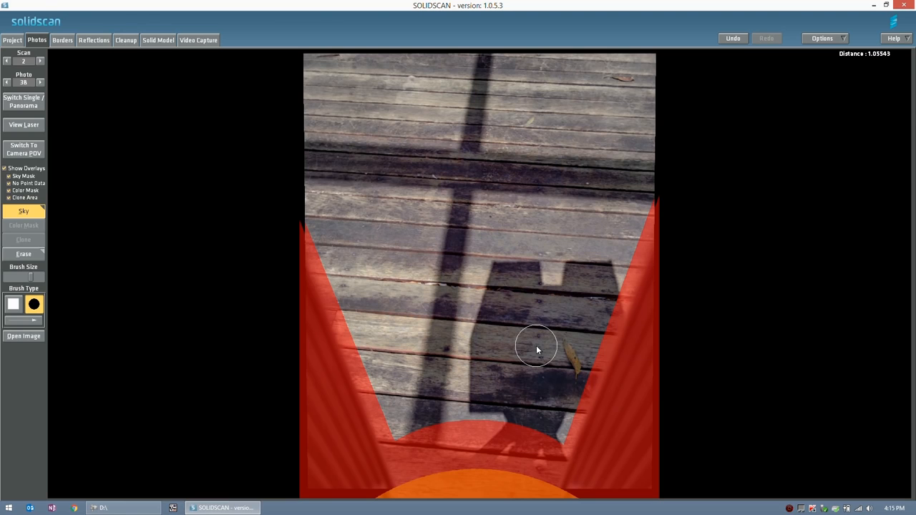
- Show photo 38 from the camera's point of view, comparing it with the scanner's point of view
click(26, 151)
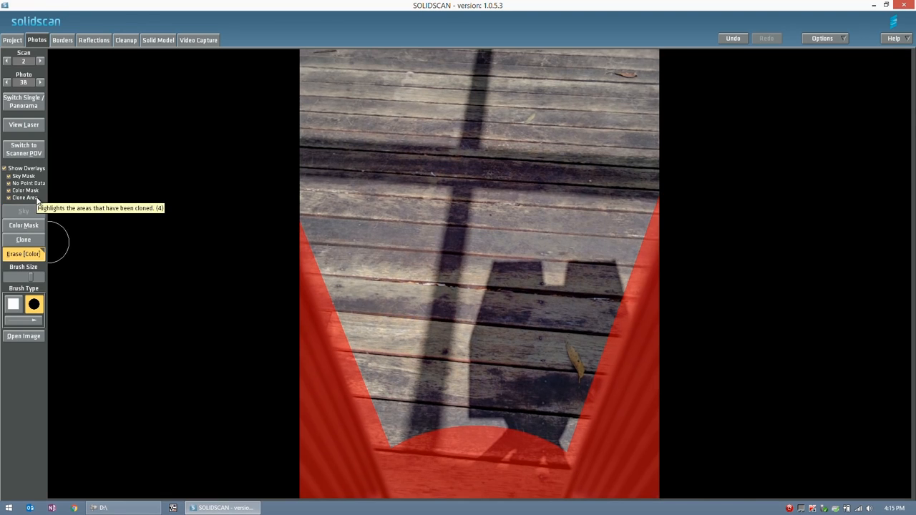
click(26, 150)
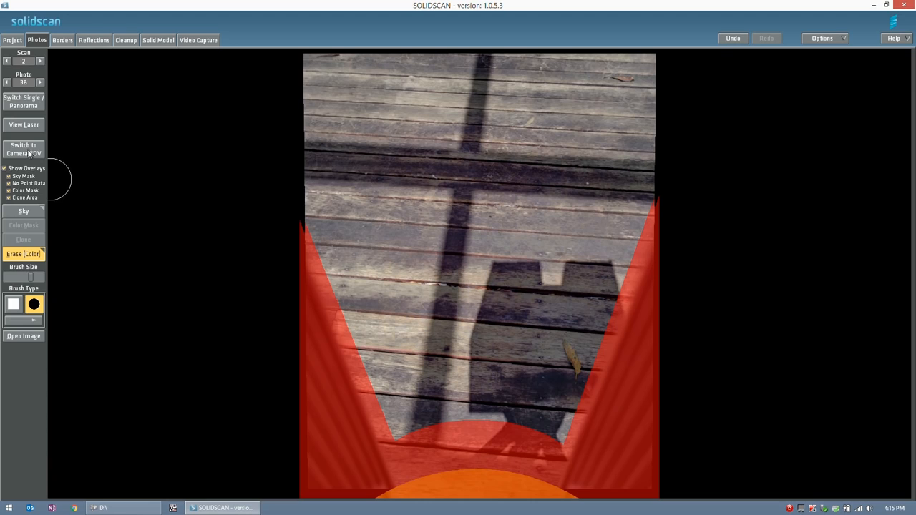
click(27, 152)
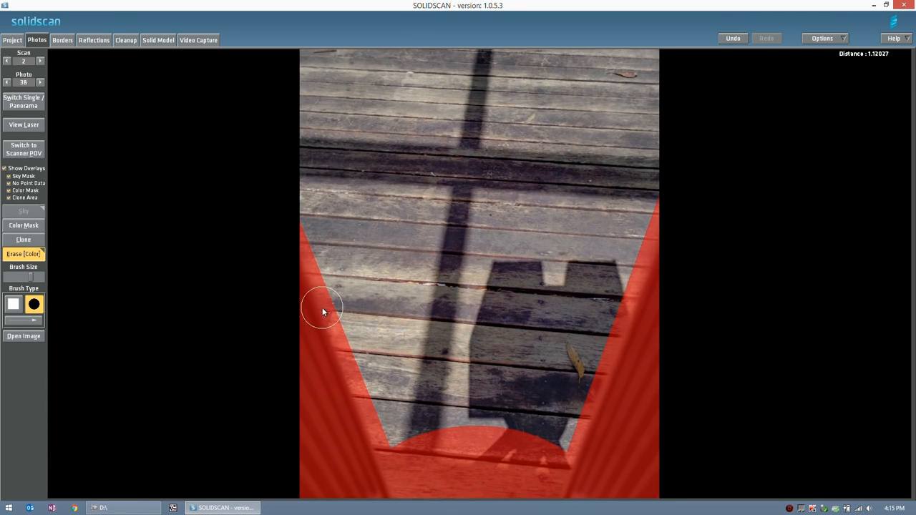
- Erase a small spot of the color mask, and paint a color mask over the equipment's shadow on the deck
click(518, 424)
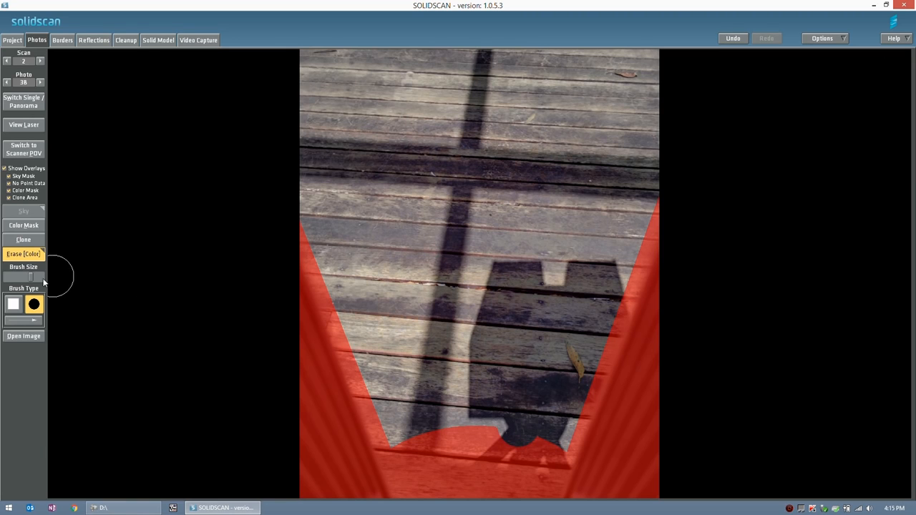
click(22, 226)
mouse_move(521, 434)
mouse_down()
mouse_move(527, 425)
mouse_move(466, 380)
mouse_move(510, 266)
mouse_move(562, 286)
mouse_move(615, 271)
mouse_move(558, 447)
mouse_move(603, 300)
mouse_move(506, 373)
mouse_move(512, 295)
mouse_move(505, 311)
mouse_up()
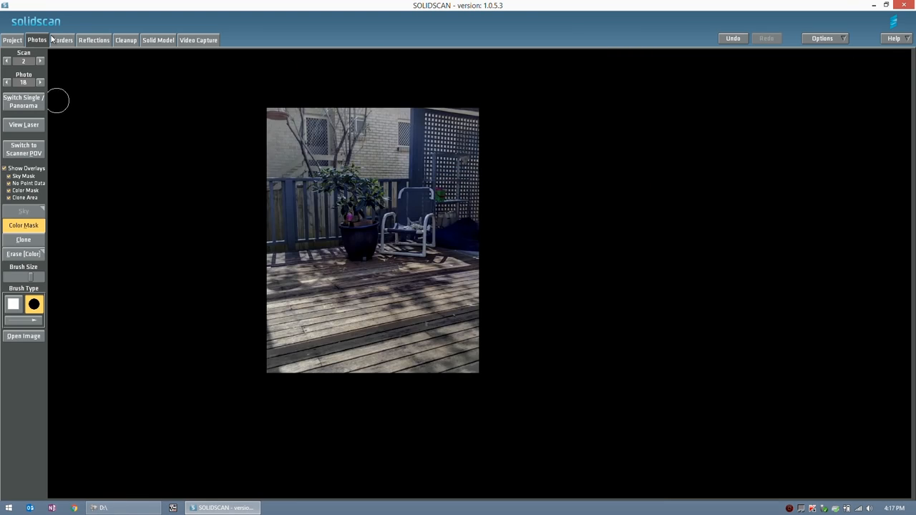
- Browse backward and forward through the single photos of scan 2
key(Left)
key(Left)
key(Right)
key(Right)
key(Right)
key(Right)
key(Right)
key(Right)
key(Right)
key(Right)
key(Right)
key(Right)
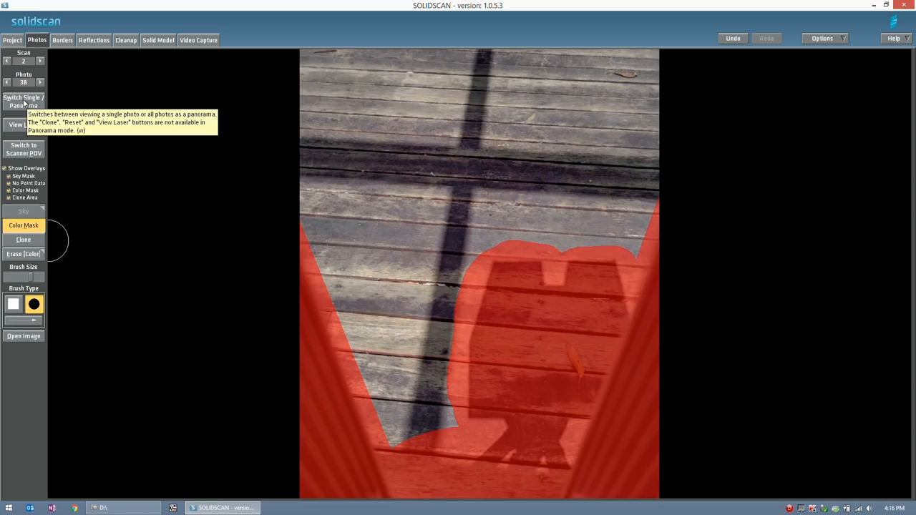
- Return to the panorama and examine the masked person and the lantern on the brick wall
click(25, 106)
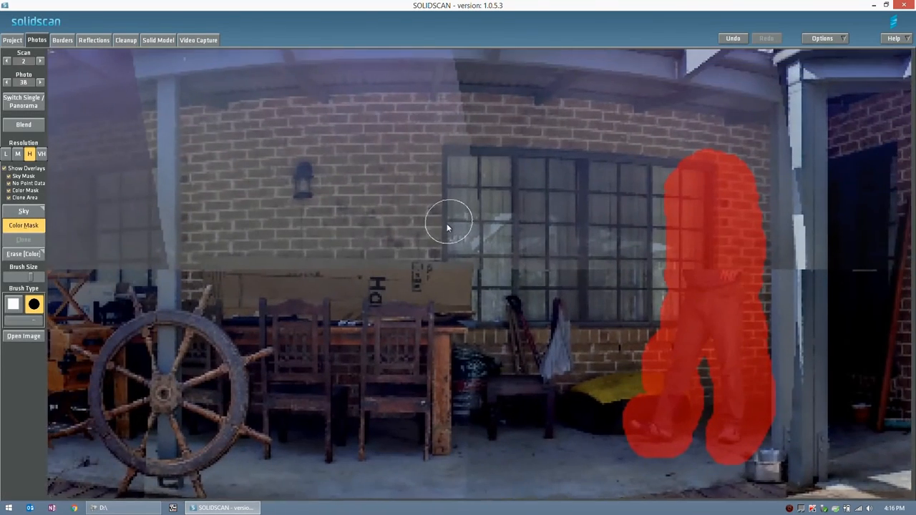
mouse_move(447, 225)
middle_down()
mouse_move(476, 204)
mouse_move(525, 239)
mouse_move(415, 193)
middle_up()
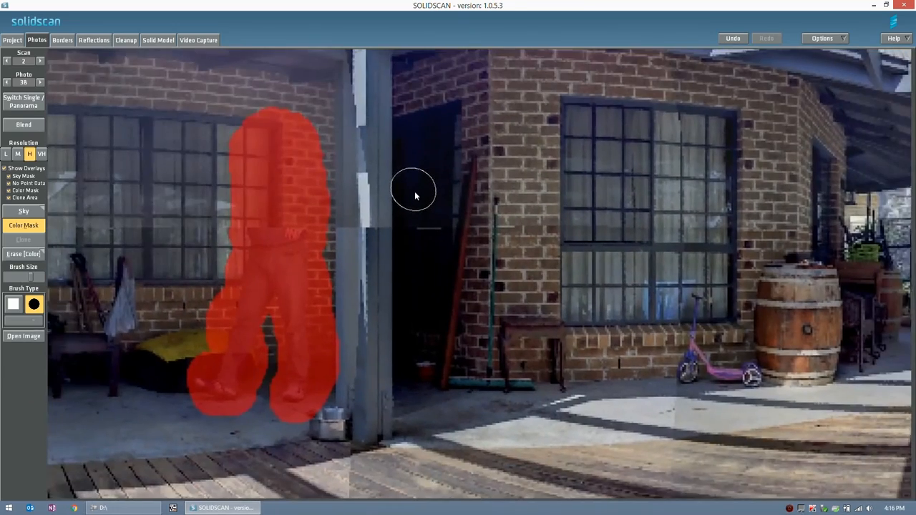
middle_drag(712, 214, 488, 226)
middle_drag(411, 259, 538, 263)
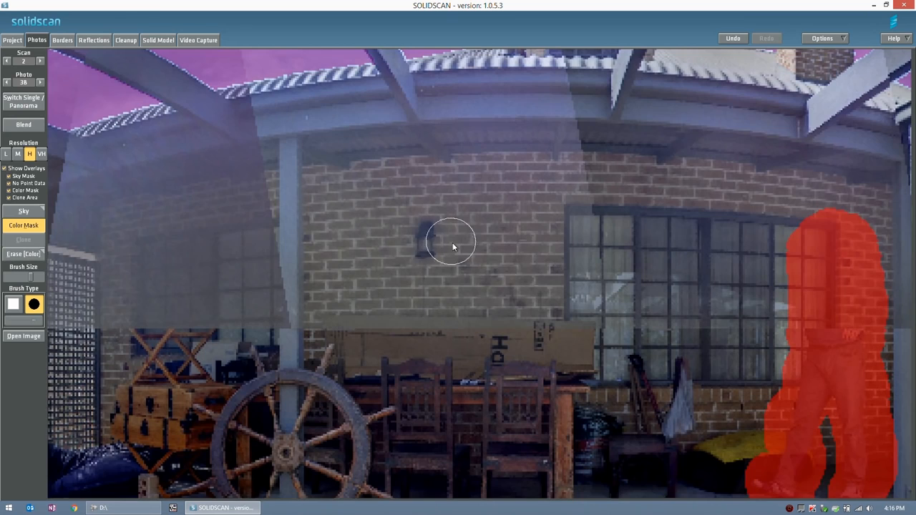
scroll(432, 247, up, 3)
scroll(432, 248, up, 2)
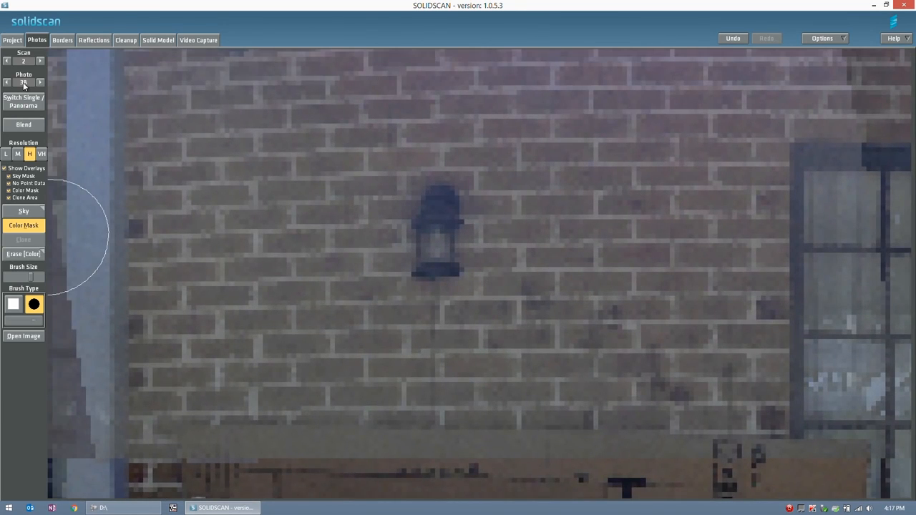
- Open photo 29 of scan 2, the single photo showing the wall lantern
click(23, 83)
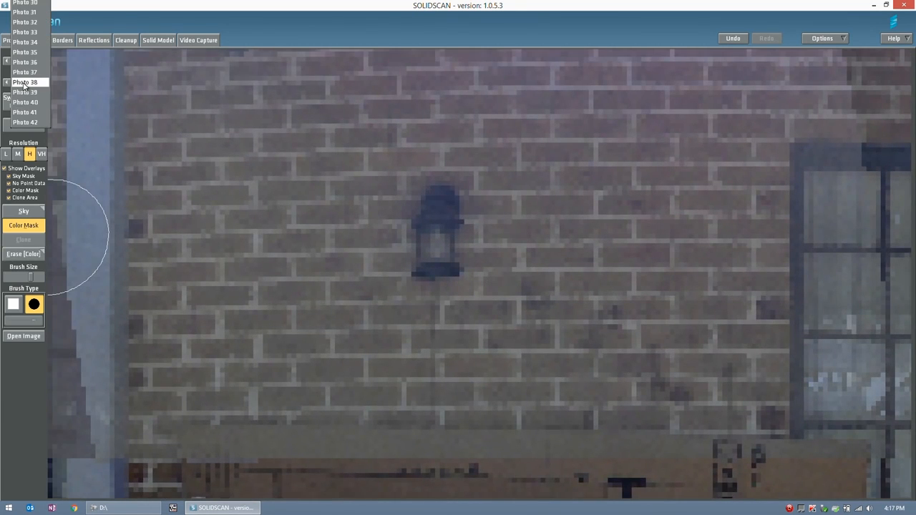
click(23, 83)
scroll(352, 127, up, 2)
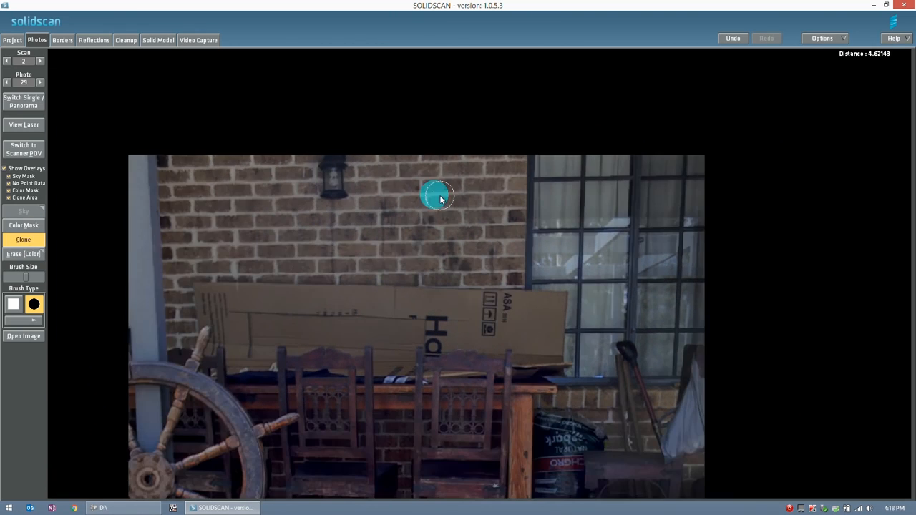
- Undo the trial clone stroke on the bricks and clone clean brickwork over the wall lantern
key(ctrl+z)
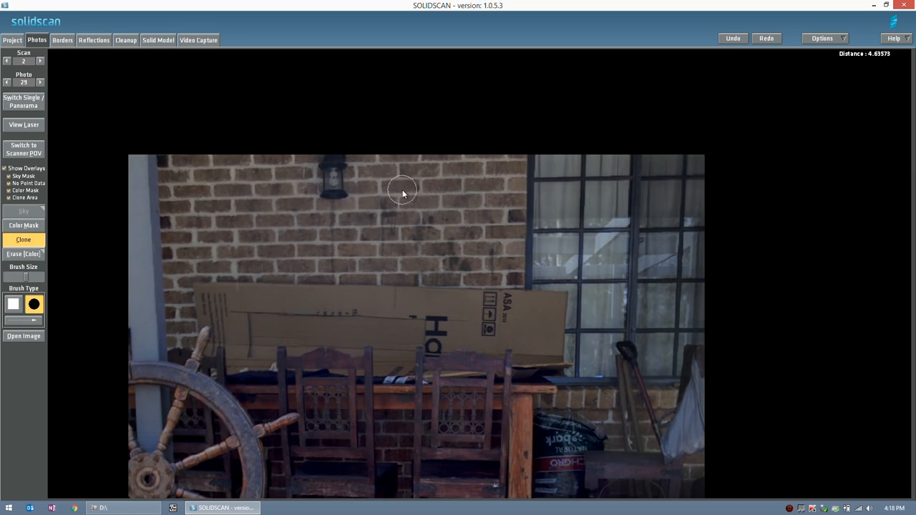
click(333, 198)
mouse_move(333, 198)
mouse_down()
mouse_move(321, 187)
mouse_move(347, 164)
mouse_up()
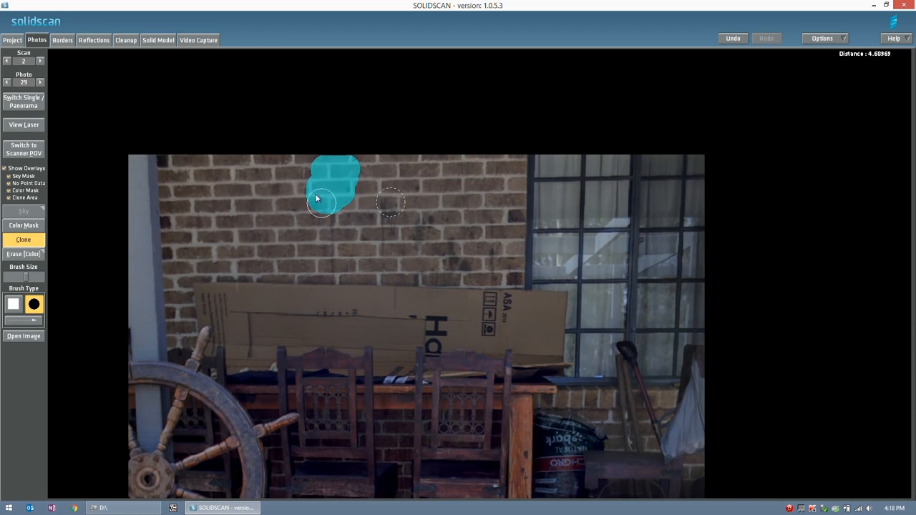
- Set the erase type to Clone and erase the cloned patch covering the wall lantern
click(23, 255)
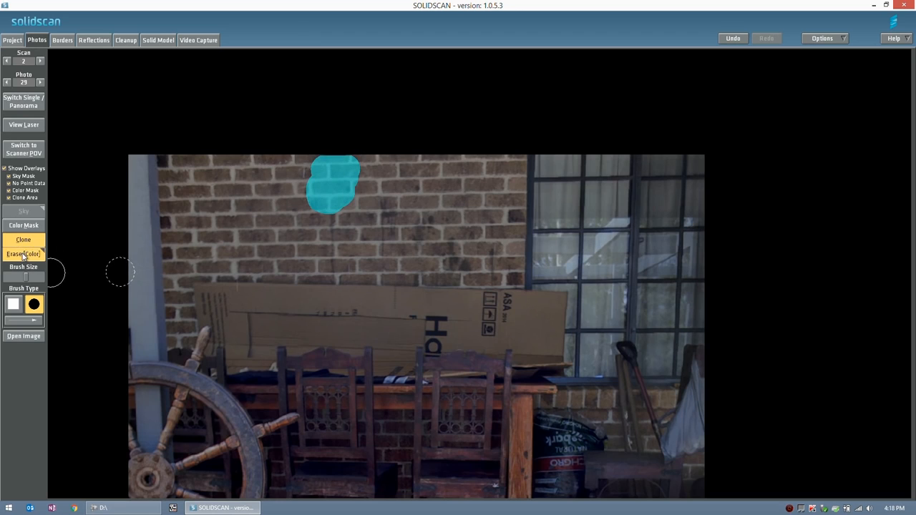
click(42, 252)
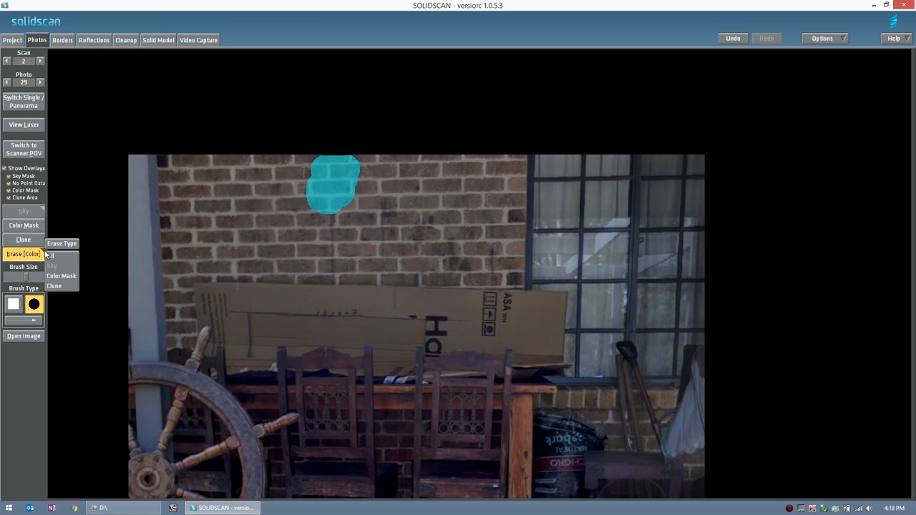
click(59, 286)
drag(342, 175, 360, 220)
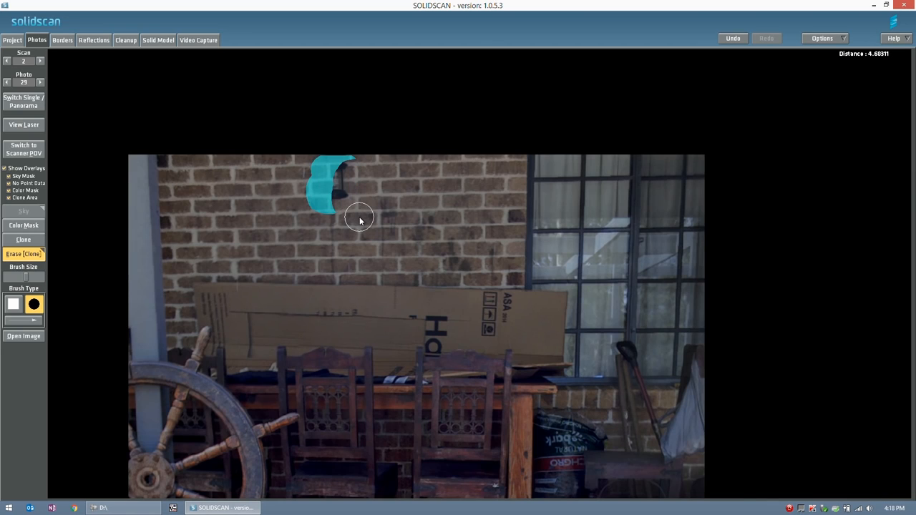
mouse_move(315, 197)
mouse_down()
mouse_move(291, 182)
mouse_move(375, 171)
mouse_up()
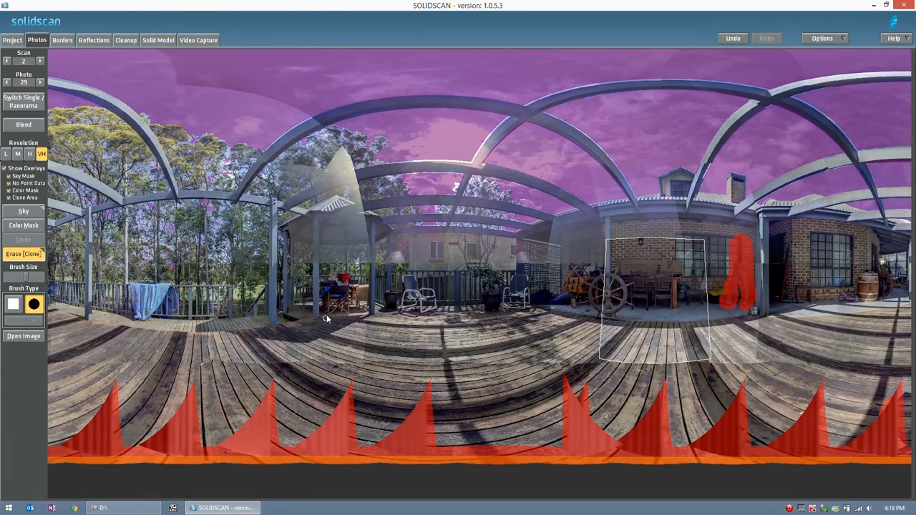
- Turn on blending for the photos in the panorama
click(23, 126)
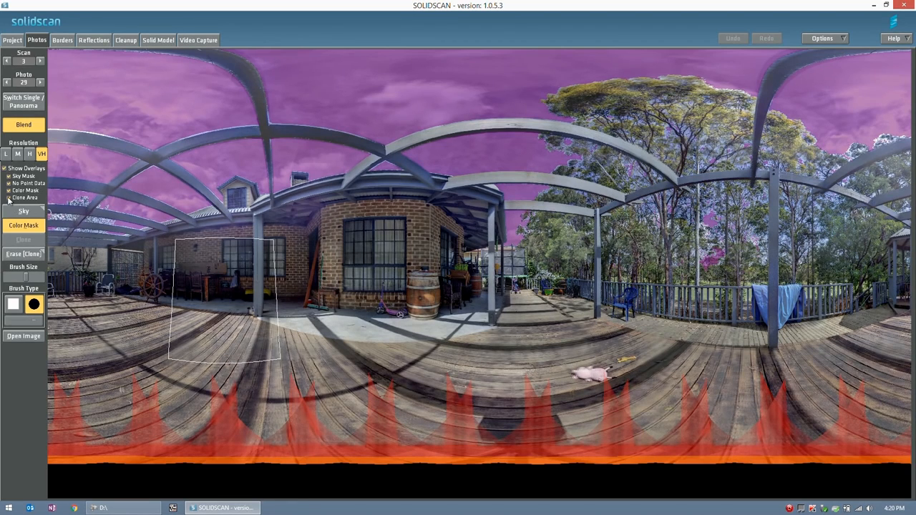
click(39, 332)
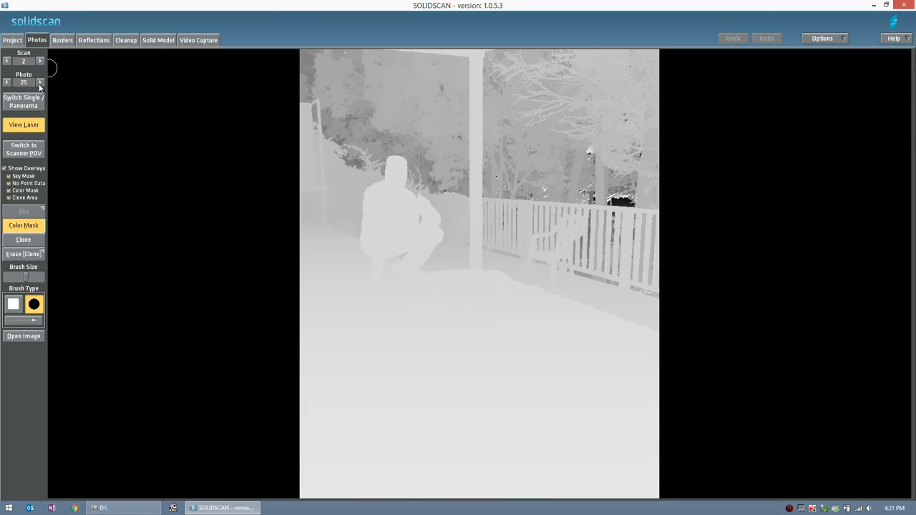
- Compare the laser view of photo 25 in scan 2 with its colour photo, checking the crouching person on the deck
click(27, 128)
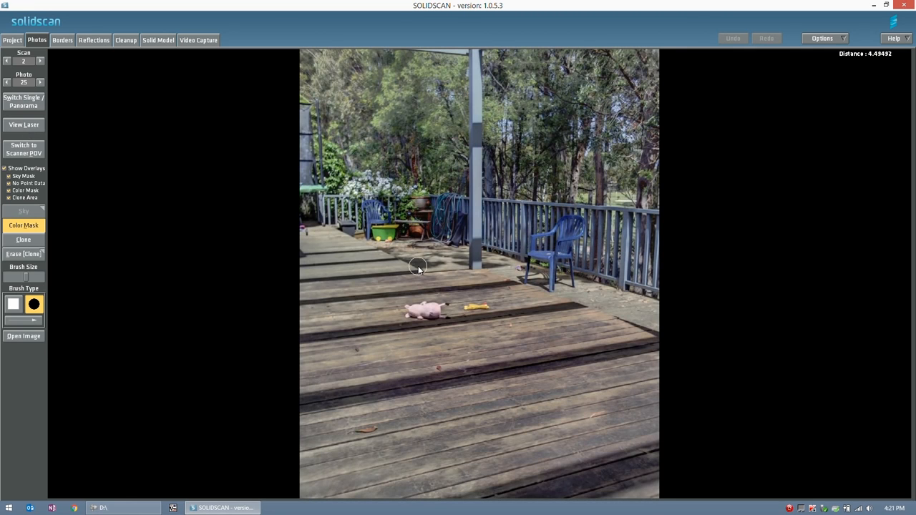
click(22, 126)
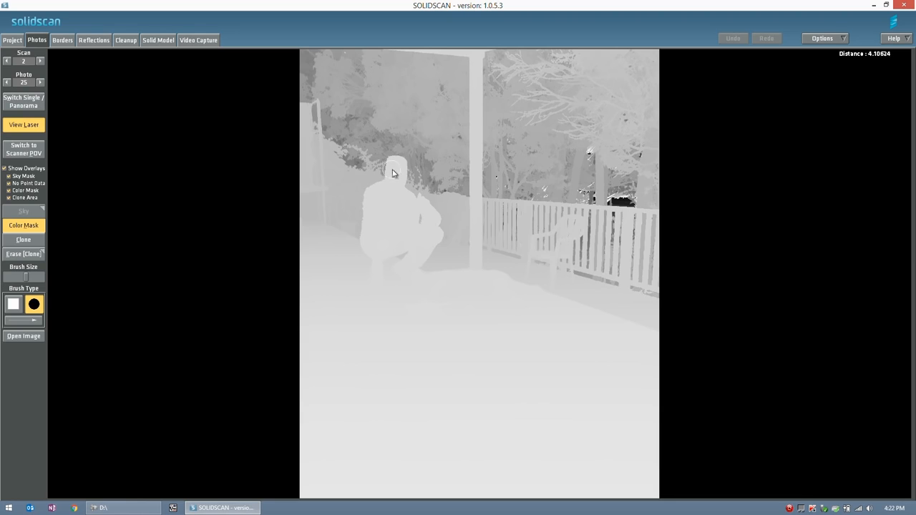
click(7, 124)
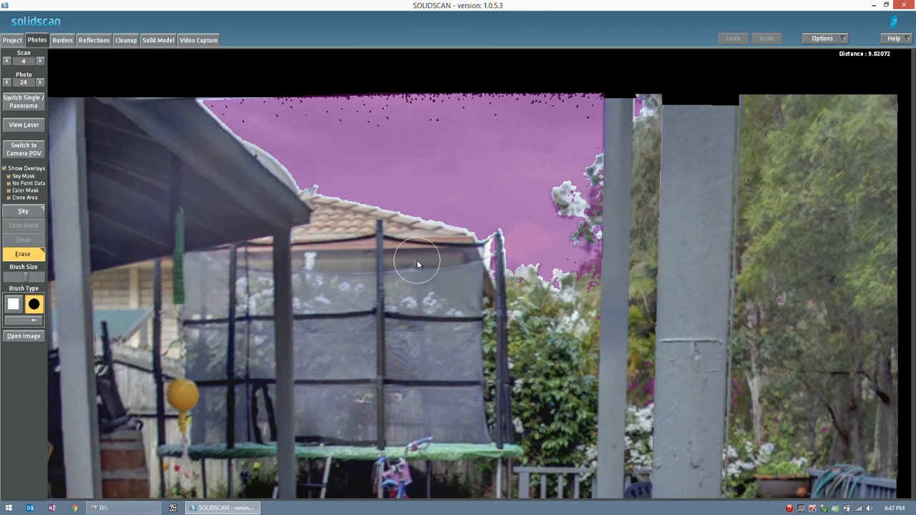
- Set the erase type to Sky and erase the sky mask from the tree branches and around the posts in photo 24 of scan 4
click(43, 254)
click(50, 264)
drag(646, 387, 644, 365)
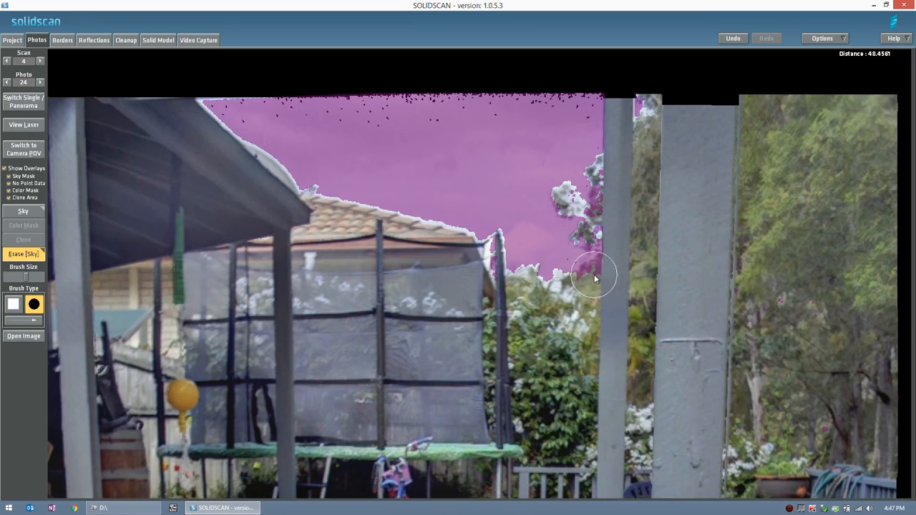
mouse_move(598, 273)
mouse_down()
mouse_move(598, 237)
mouse_move(576, 211)
mouse_move(646, 118)
mouse_up()
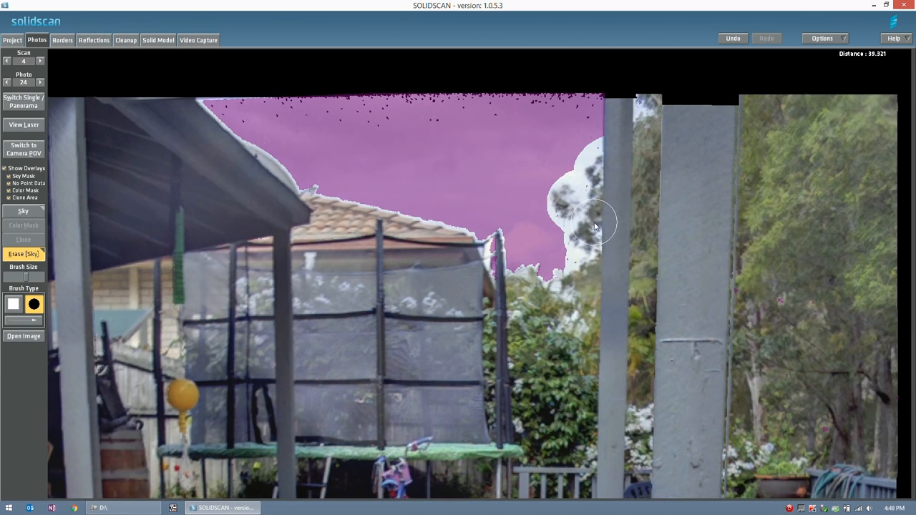
- Open photo 22 of scan 4, showing the tall gum trees
click(40, 83)
click(6, 83)
click(6, 83)
click(6, 83)
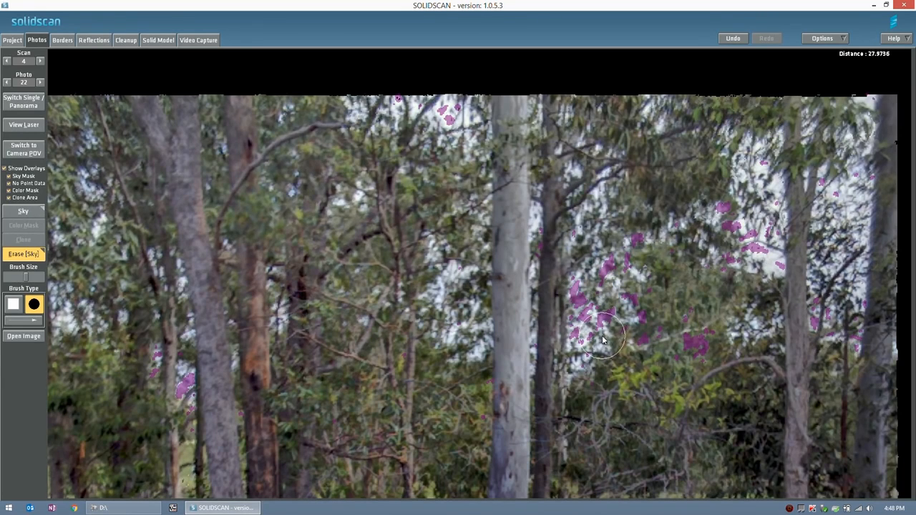
- Erase the scattered sky mask patches among the tree trunks and branches, and show the photo's laser view
mouse_move(542, 250)
mouse_down()
mouse_move(587, 327)
mouse_move(569, 331)
mouse_move(640, 355)
mouse_move(694, 337)
mouse_move(730, 246)
mouse_move(761, 295)
mouse_move(844, 314)
mouse_up()
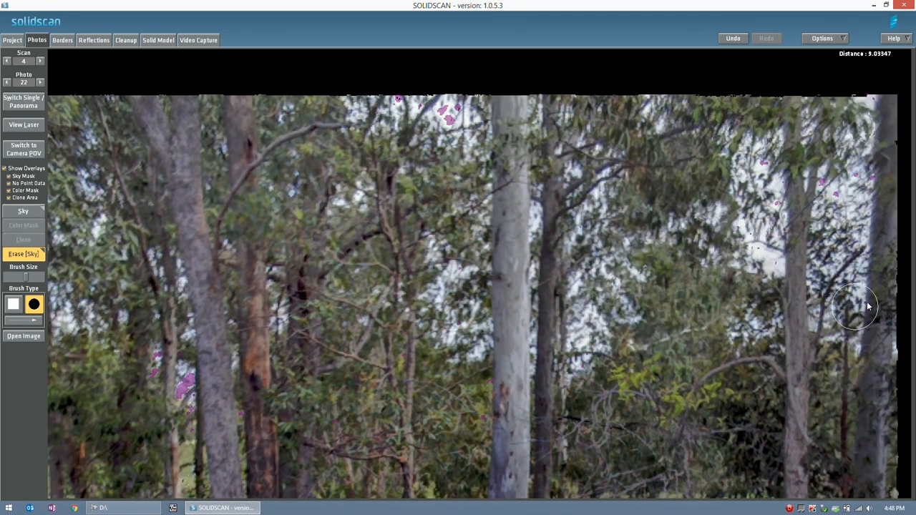
mouse_move(213, 350)
mouse_down()
mouse_move(136, 368)
mouse_move(233, 401)
mouse_move(323, 327)
mouse_up()
drag(398, 100, 458, 112)
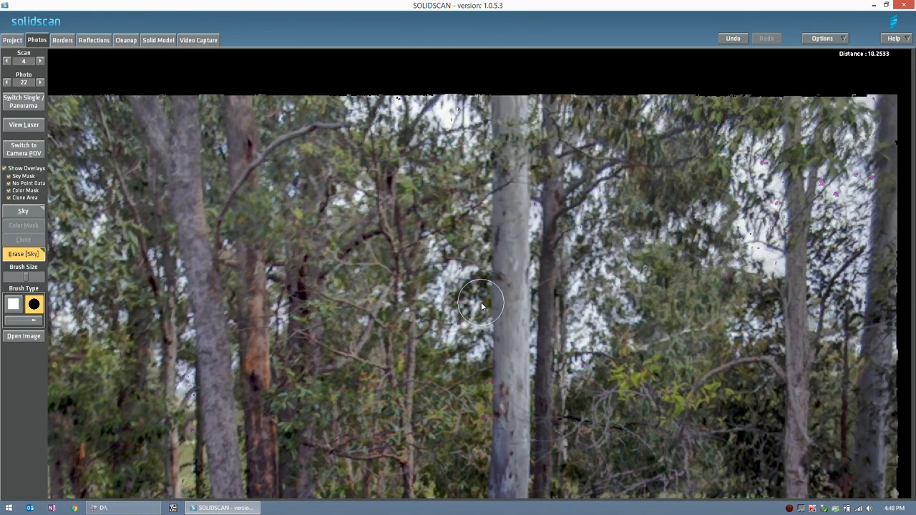
click(11, 127)
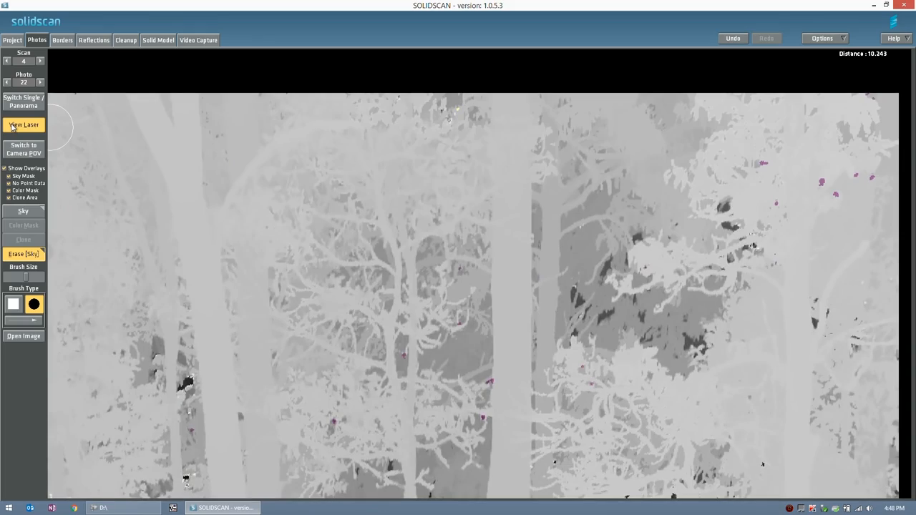